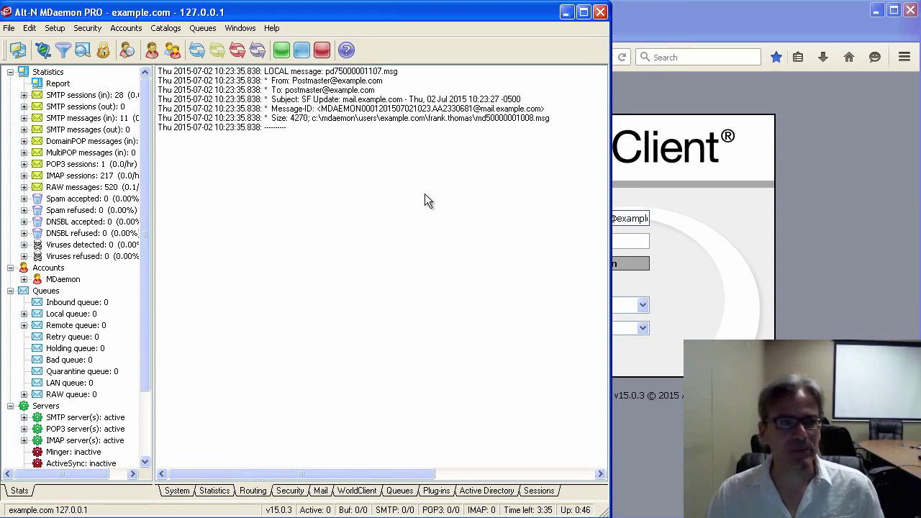
Open the default WorldClient settings in the Web & IM Services configuration.
{"action": "left_click", "coordinate": [57, 30]}
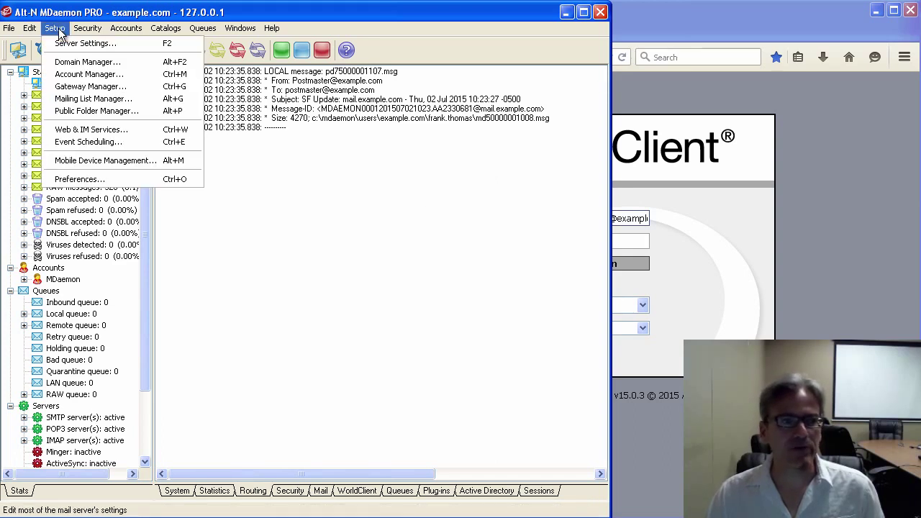
{"action": "left_click", "coordinate": [99, 132]}
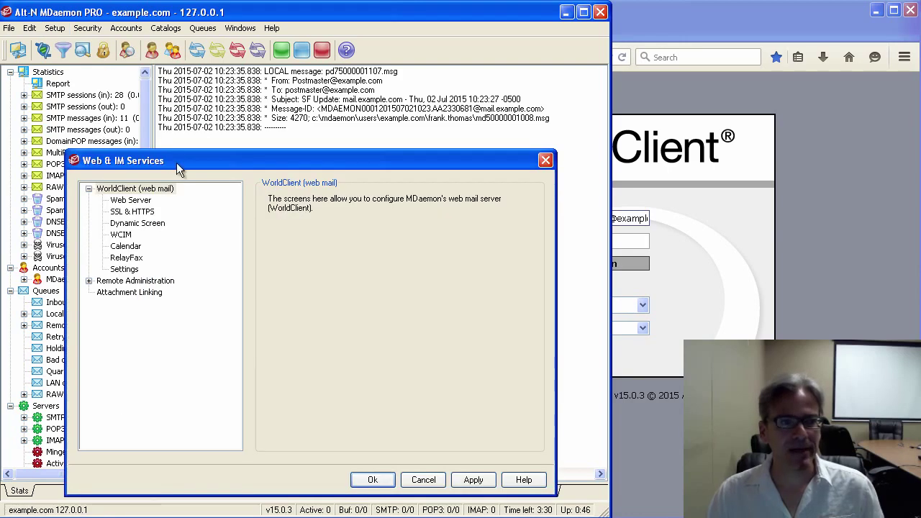
{"action": "left_click_drag", "start_coordinate": [177, 163], "coordinate": [158, 96]}
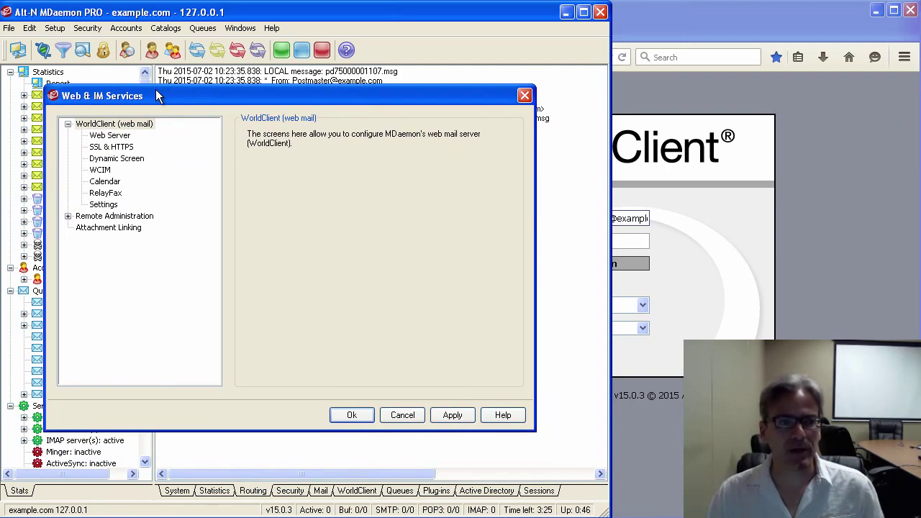
{"action": "left_click", "coordinate": [105, 204]}
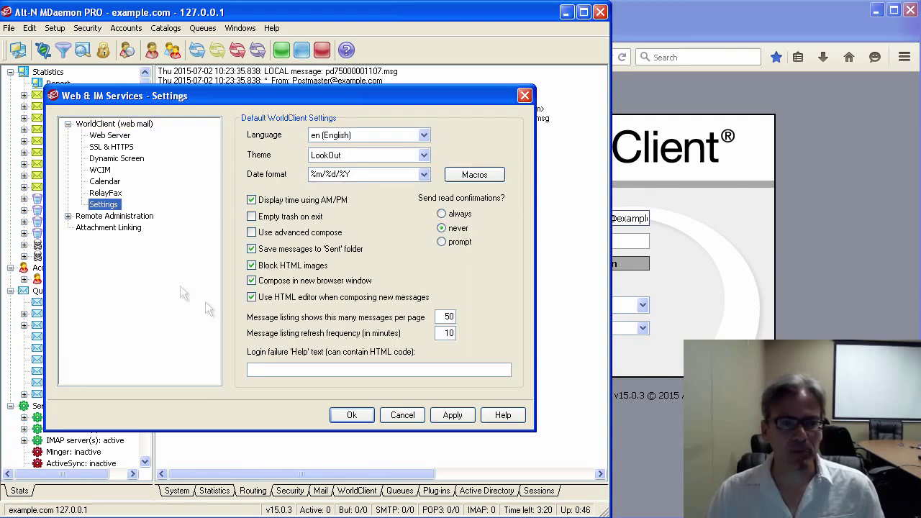
Start the login failure help text with "For assistance, please call", the support phone number and "or visit".
{"action": "left_click", "coordinate": [272, 369]}
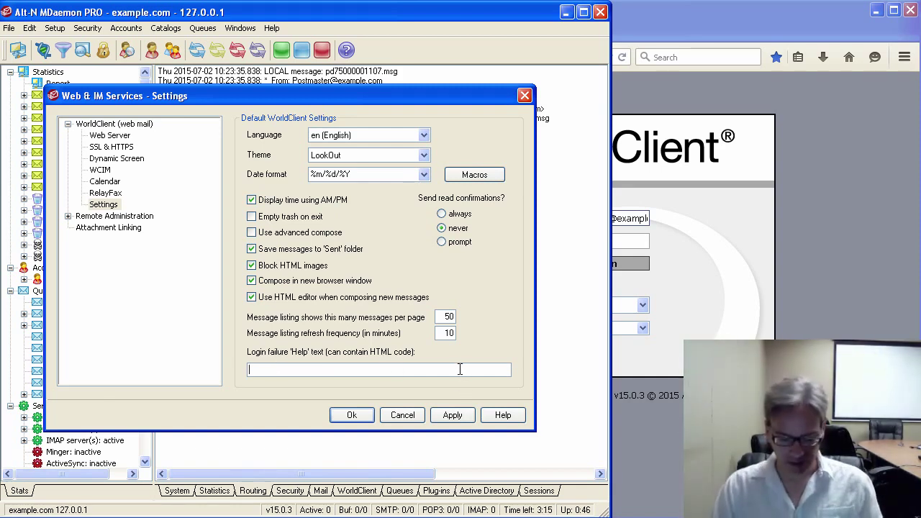
{"action": "type", "text": "For as"}
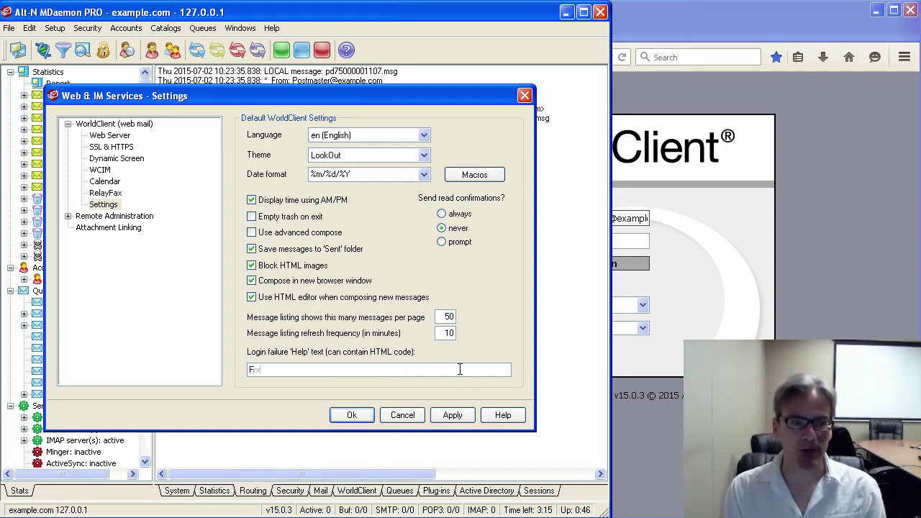
{"action": "type", "text": "sistanc"}
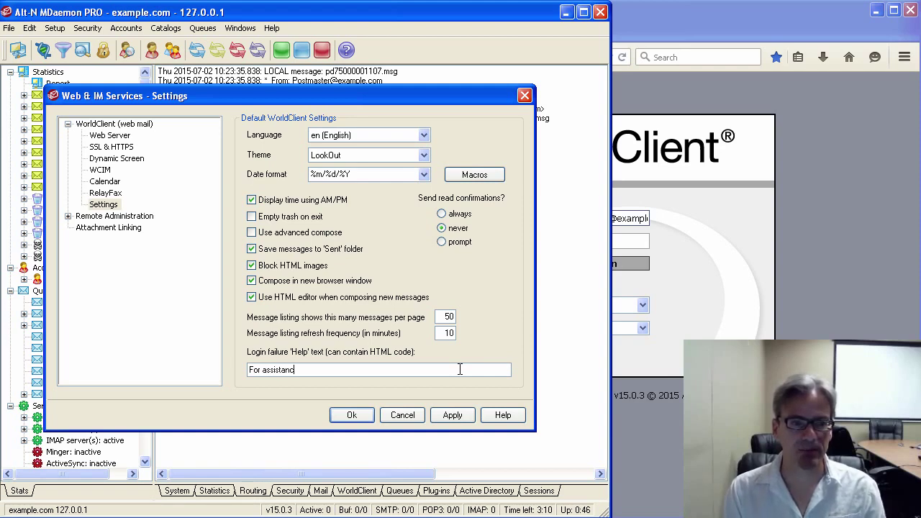
{"action": "type", "text": "e, please call "}
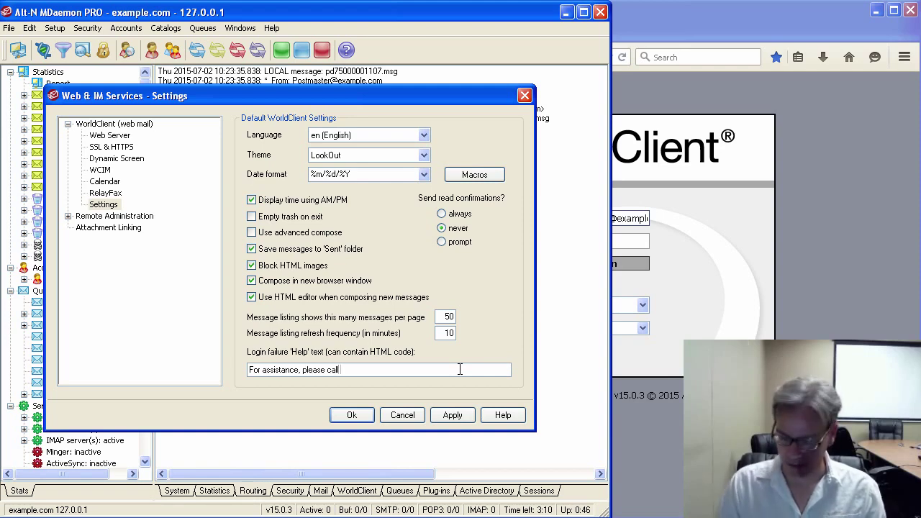
{"action": "type", "text": "800-"}
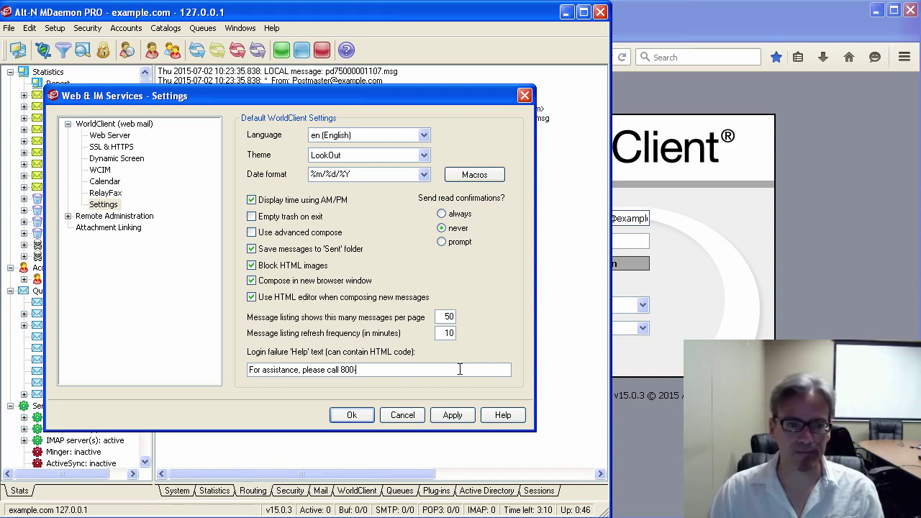
{"action": "type", "text": "555-1212"}
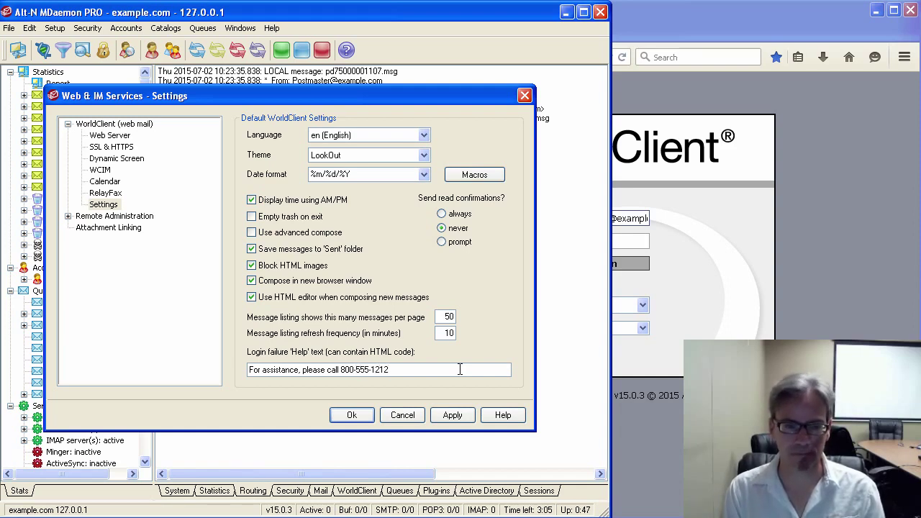
{"action": "type", "text": " or visi"}
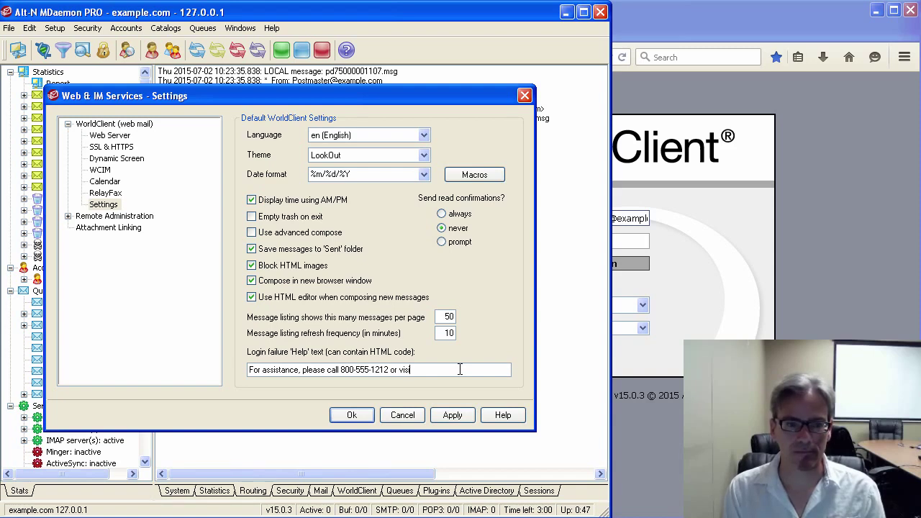
{"action": "type", "text": "t "}
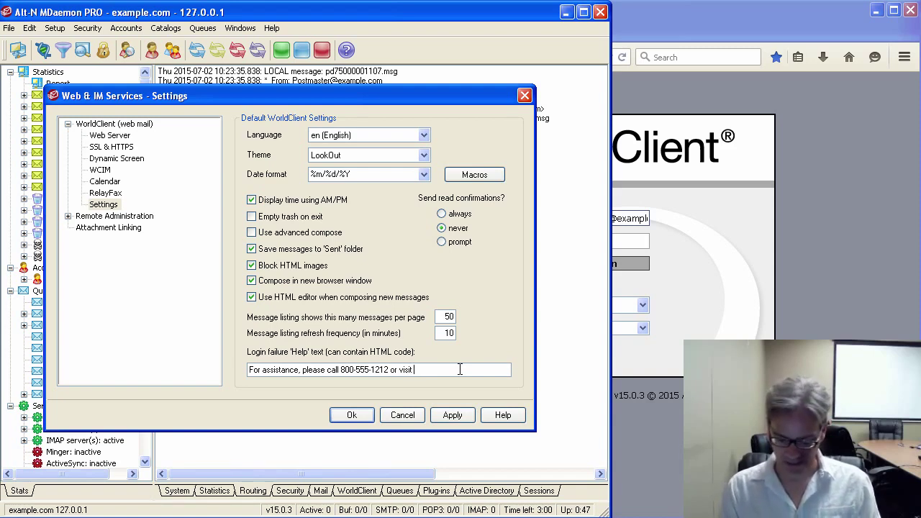
{"action": "type", "text": "<a"}
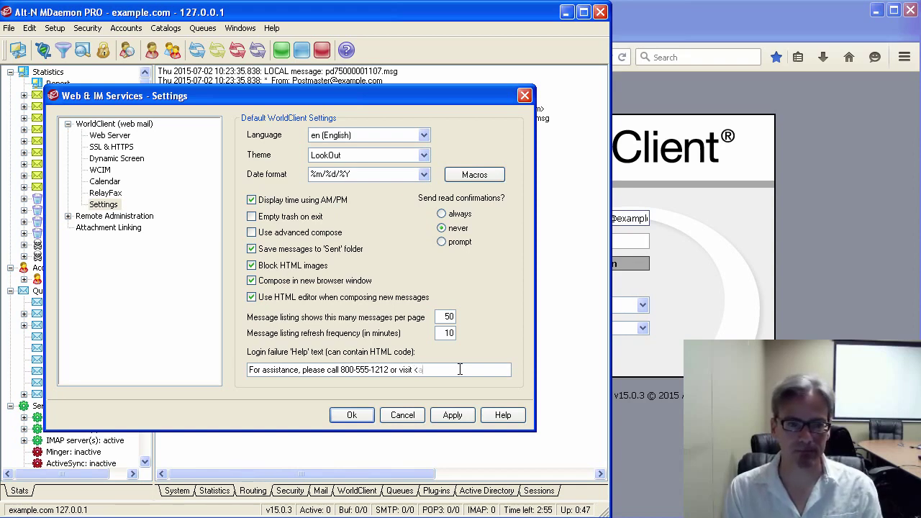
{"action": "type", "text": " href"}
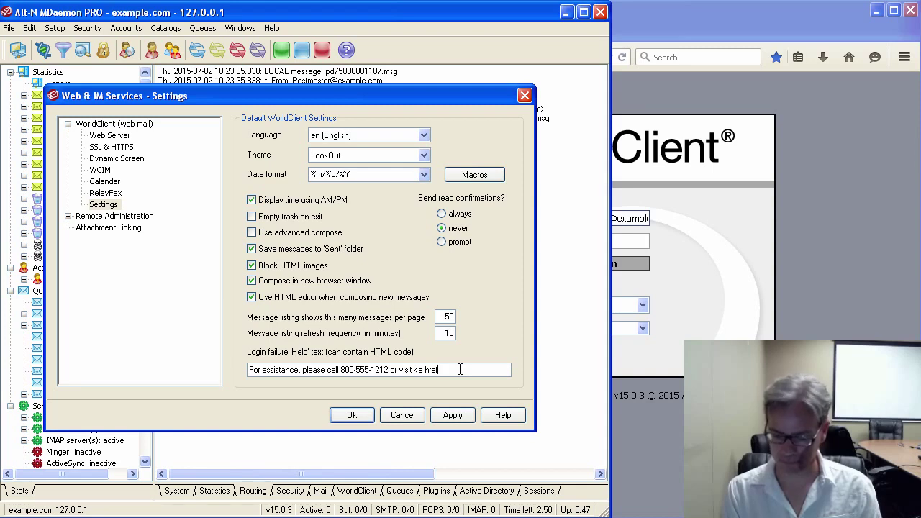
{"action": "type", "text": "=\"h"}
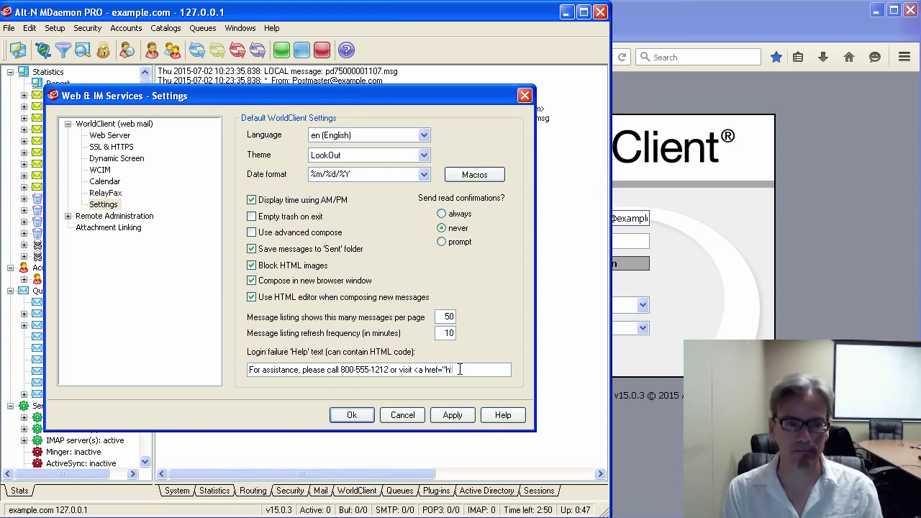
{"action": "type", "text": "ttp://ww"}
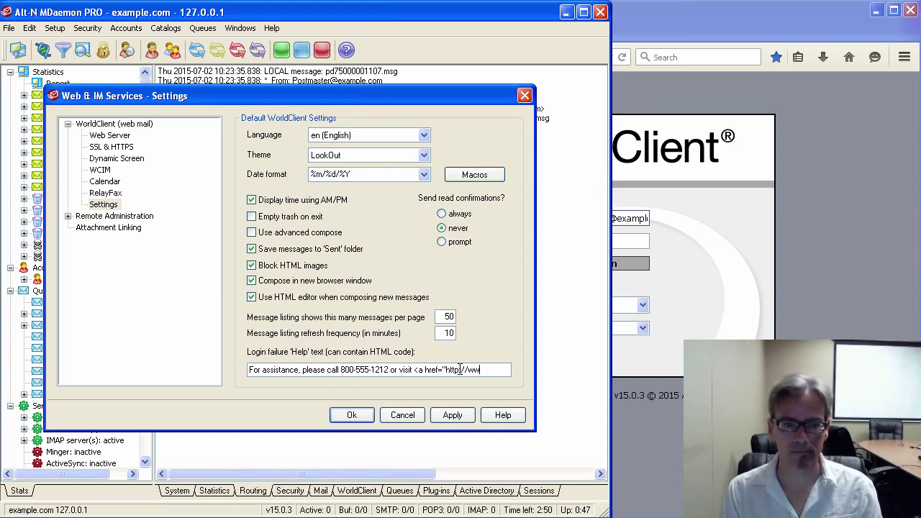
{"action": "type", "text": "w.example.com"}
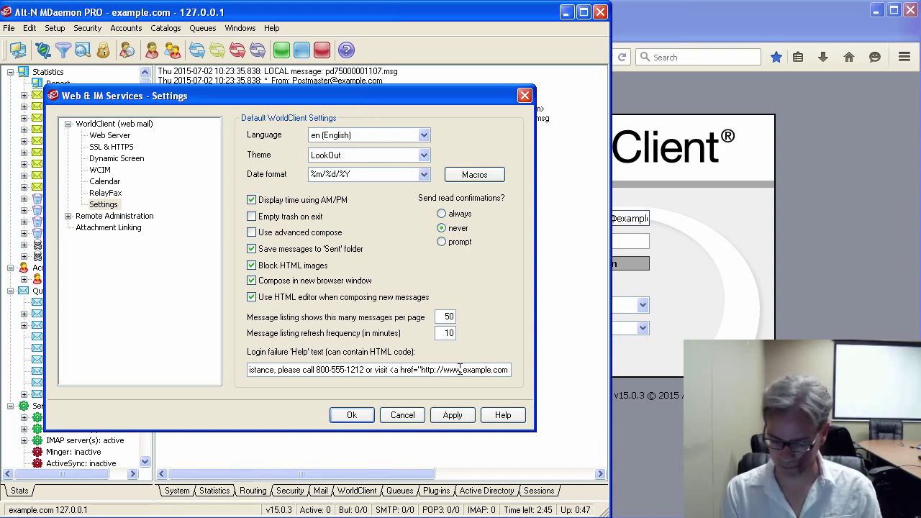
{"action": "type", "text": "\""}
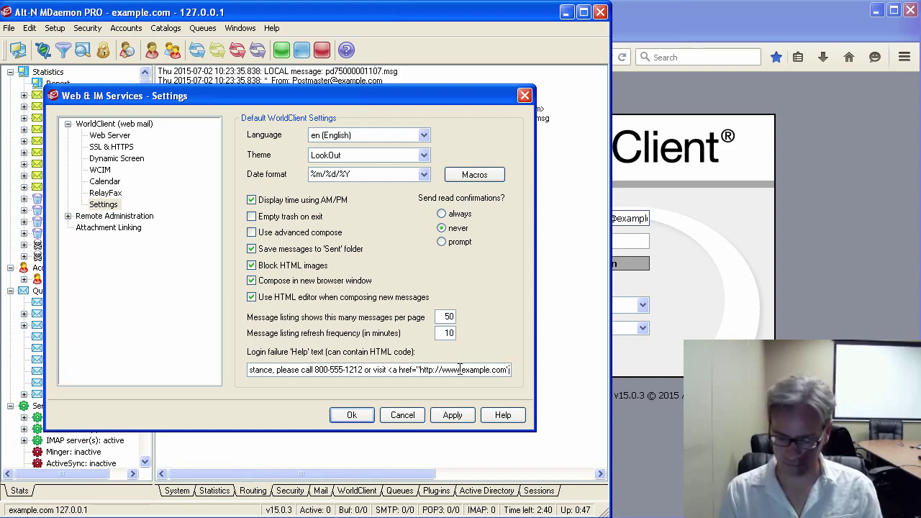
{"action": "type", "text": ">"}
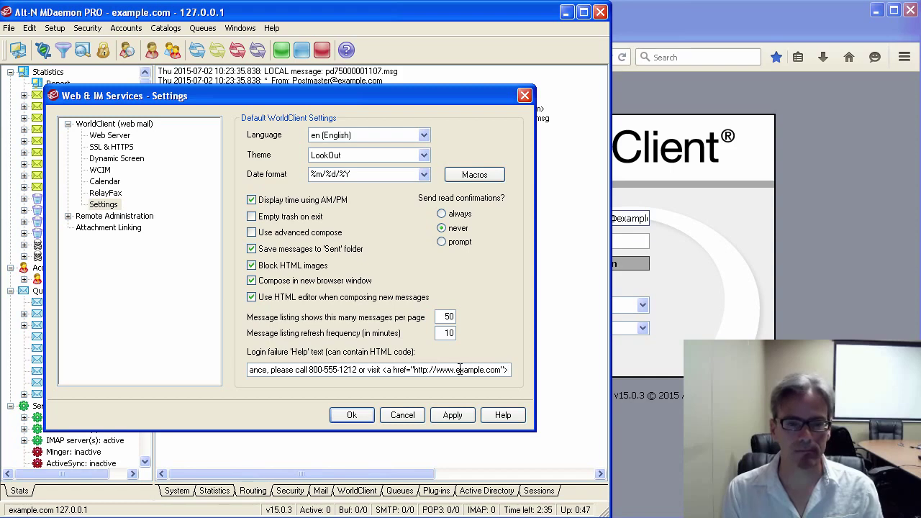
{"action": "type", "text": "Click here for help"}
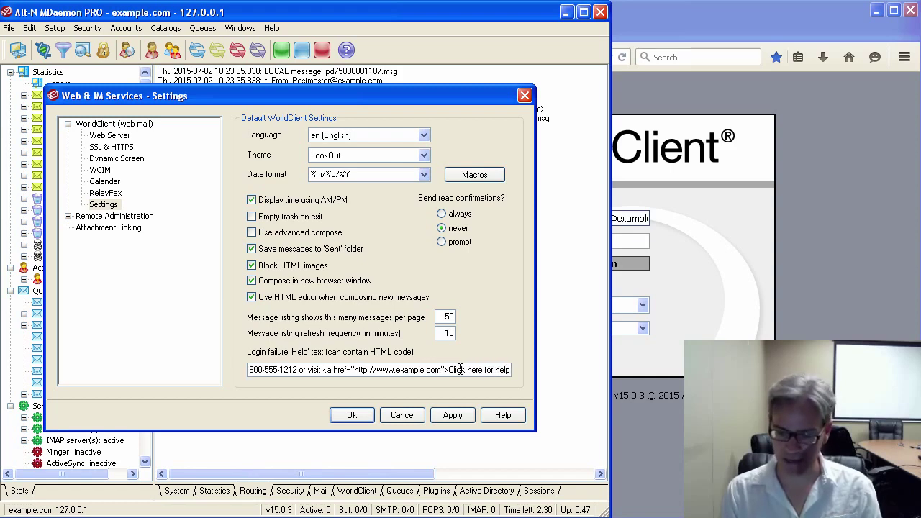
{"action": "type", "text": "<"}
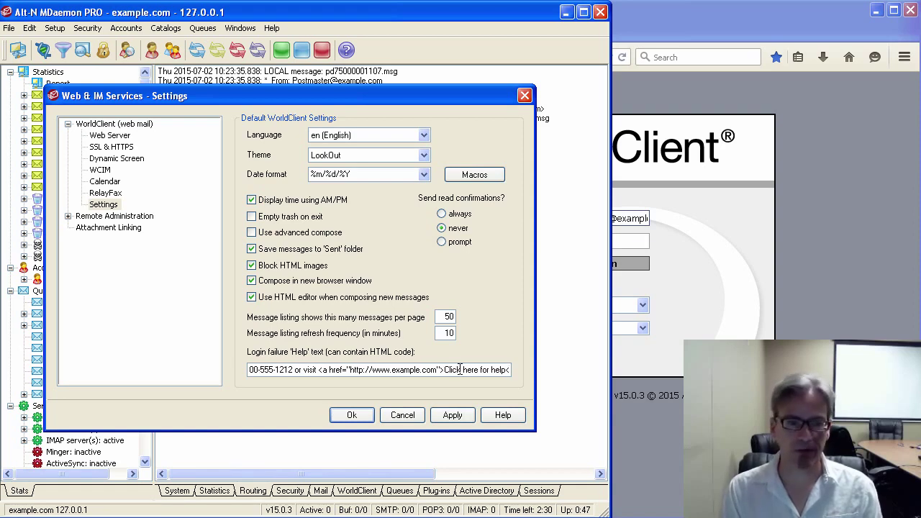
{"action": "type", "text": "/"}
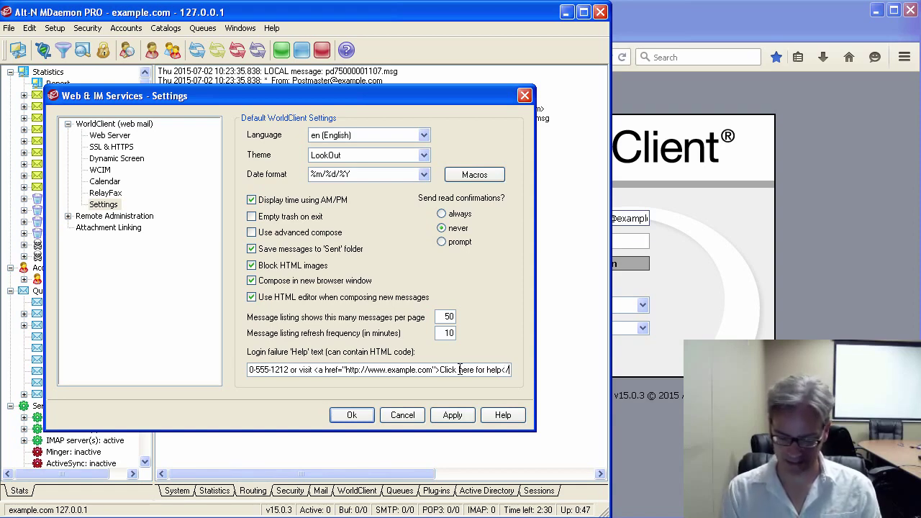
{"action": "type", "text": ">"}
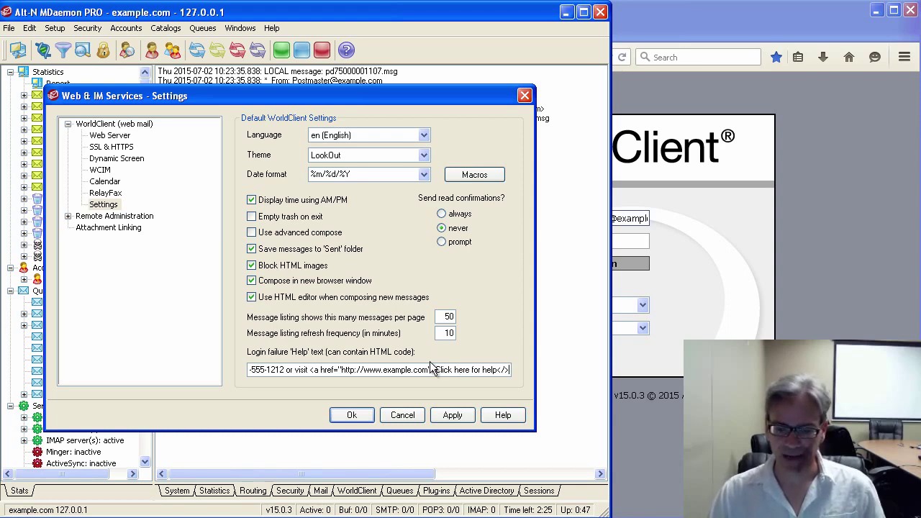
Review the link code in the login failure help text, and save the WorldClient settings.
{"action": "double_click", "coordinate": [326, 369]}
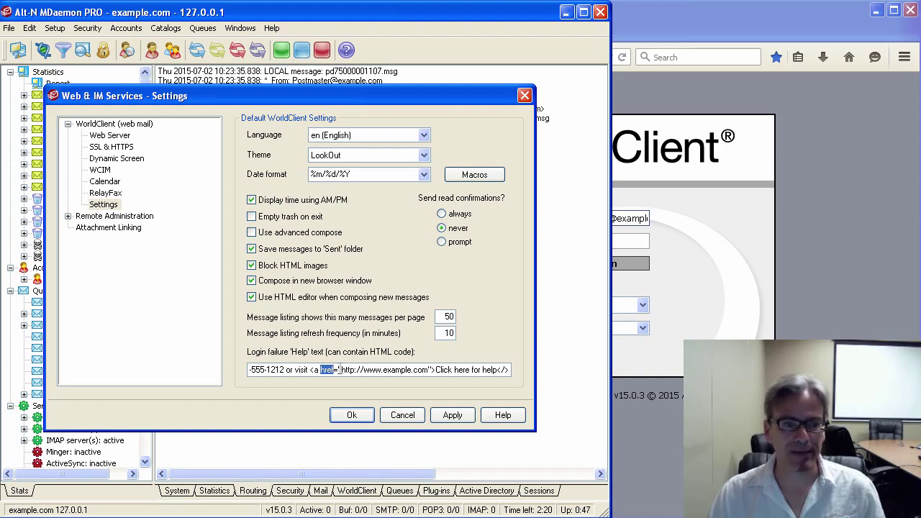
{"action": "left_click", "coordinate": [343, 369]}
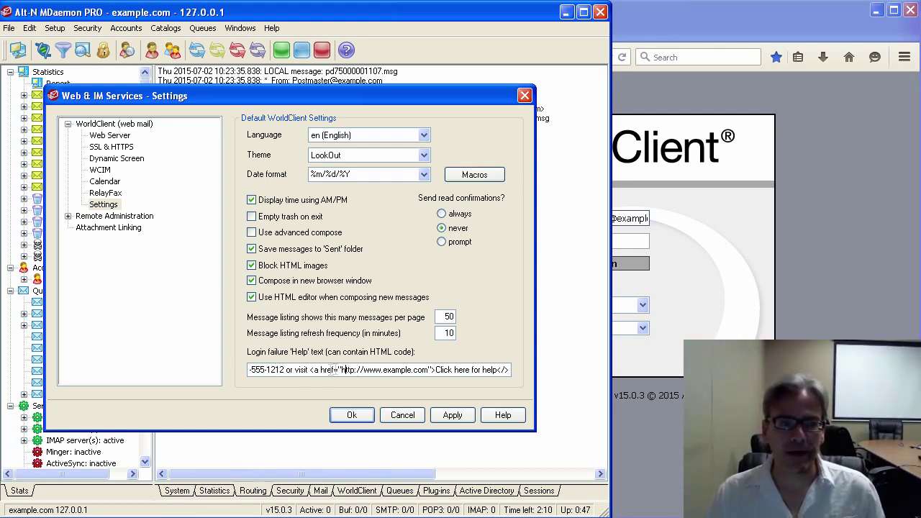
{"action": "left_click_drag", "start_coordinate": [310, 370], "coordinate": [492, 366]}
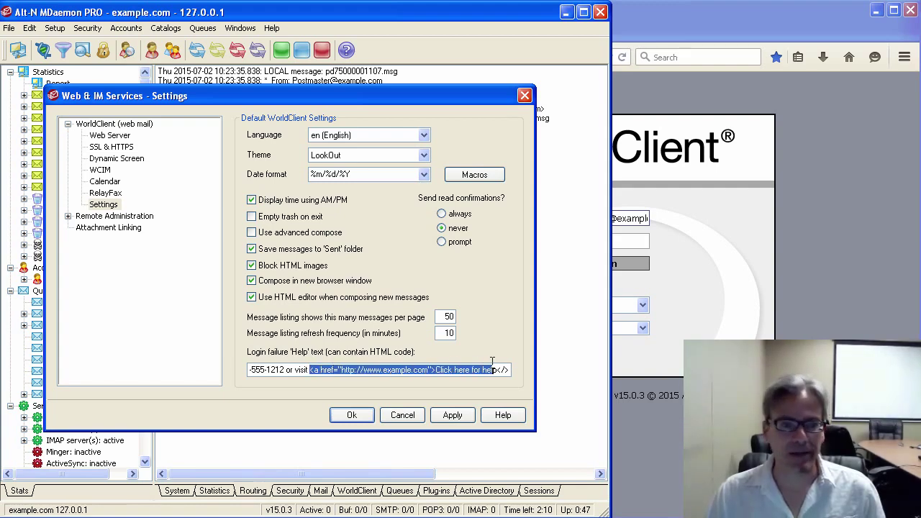
{"action": "left_click", "coordinate": [453, 416]}
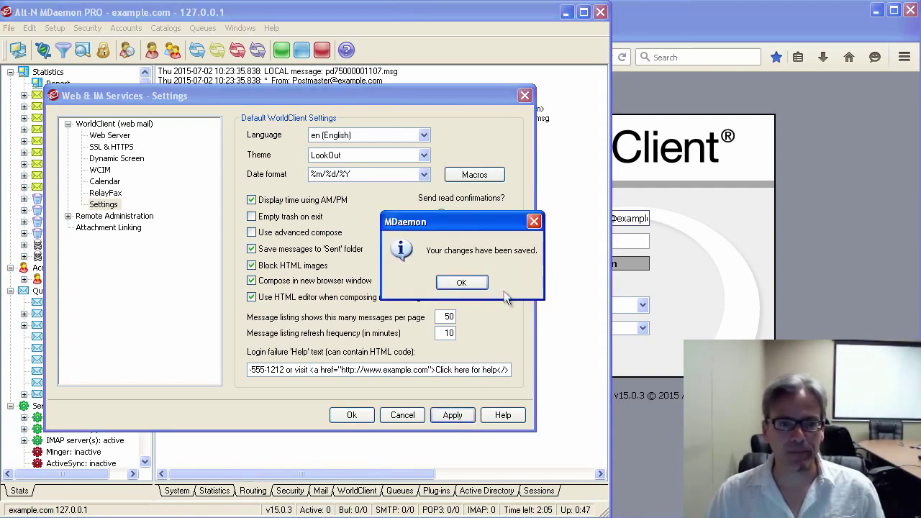
{"action": "left_click", "coordinate": [463, 283]}
{"action": "left_click", "coordinate": [352, 415]}
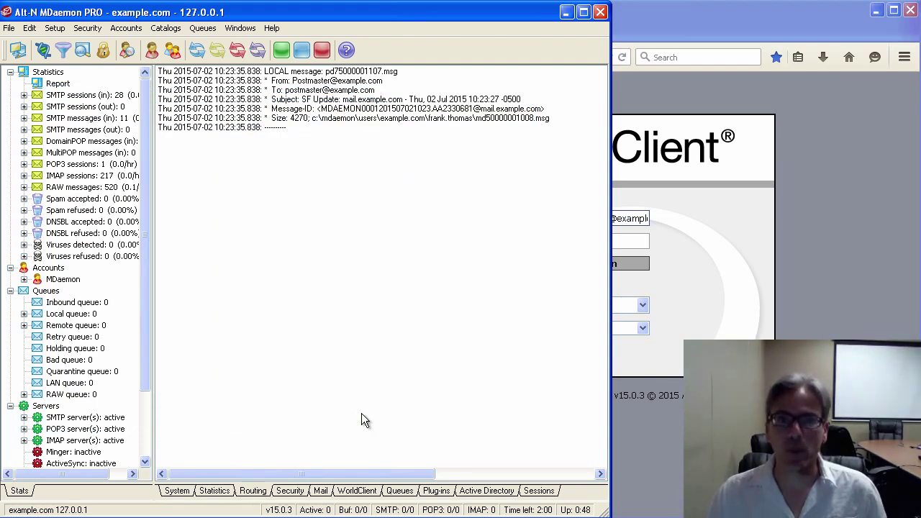
Switch to the WorldClient sign-in page in the browser and try to sign in with an incorrect account password.
{"action": "left_click", "coordinate": [694, 262]}
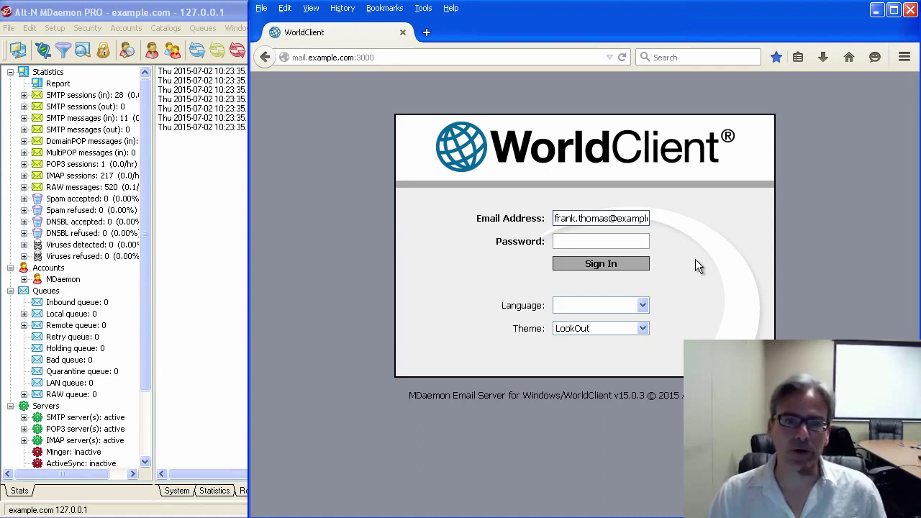
{"action": "left_click", "coordinate": [586, 242]}
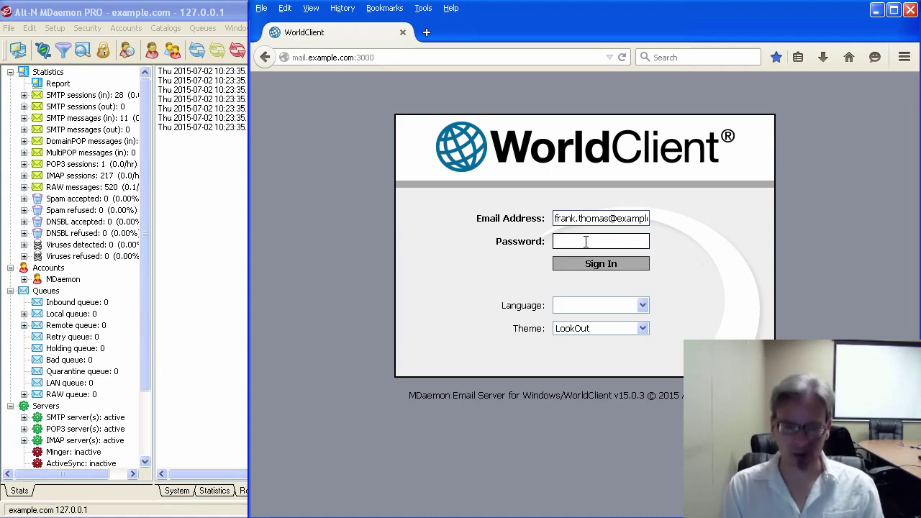
{"action": "type", "text": "••••••••••"}
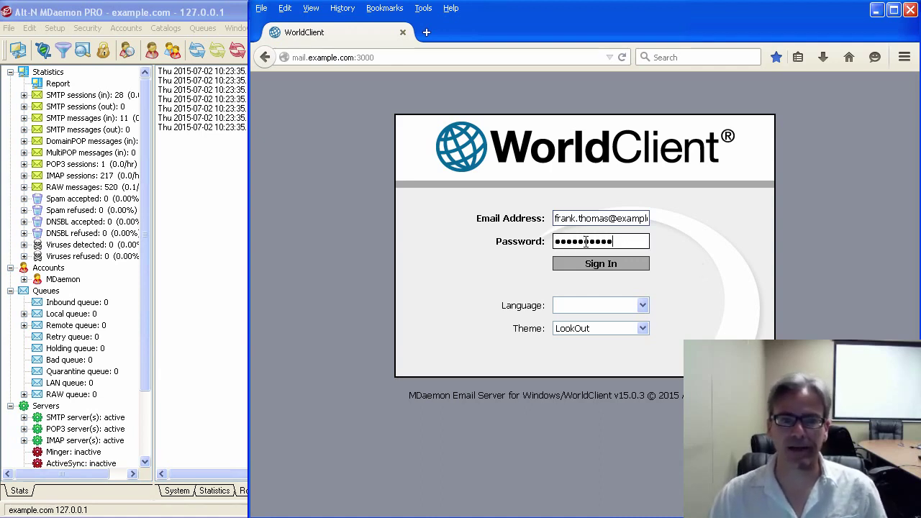
{"action": "left_click", "coordinate": [593, 265]}
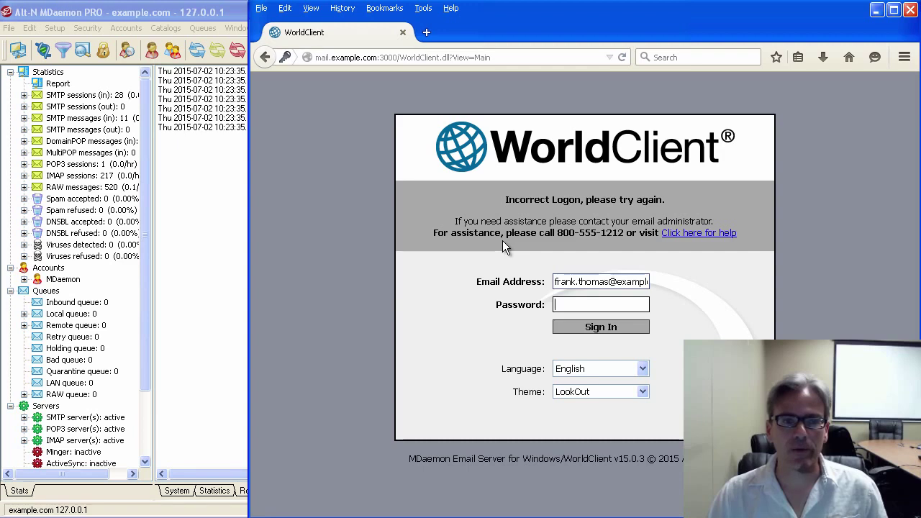
Examine the failed logon message on the sign-in page, including the custom assistance text and its help link.
{"action": "left_click", "coordinate": [456, 221]}
{"action": "left_click_drag", "start_coordinate": [457, 221], "coordinate": [726, 226]}
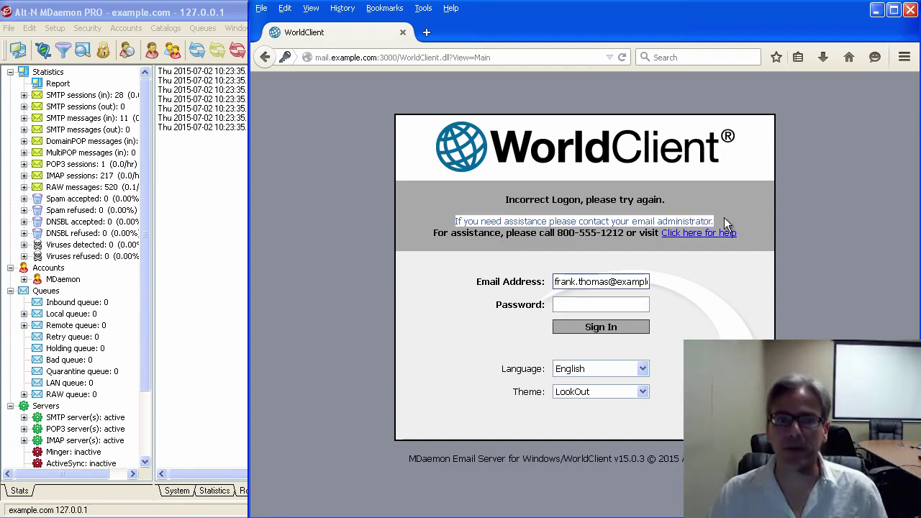
{"action": "left_click_drag", "start_coordinate": [433, 232], "coordinate": [628, 235]}
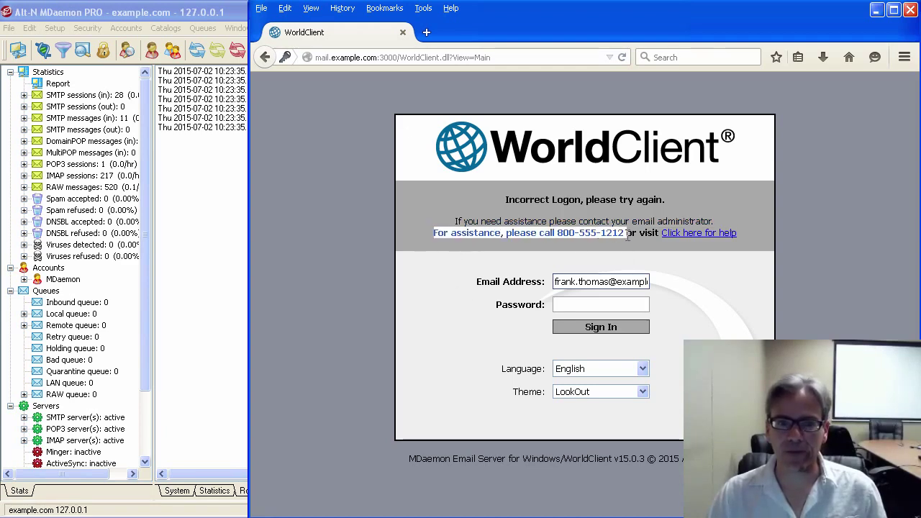
{"action": "left_click", "coordinate": [740, 238]}
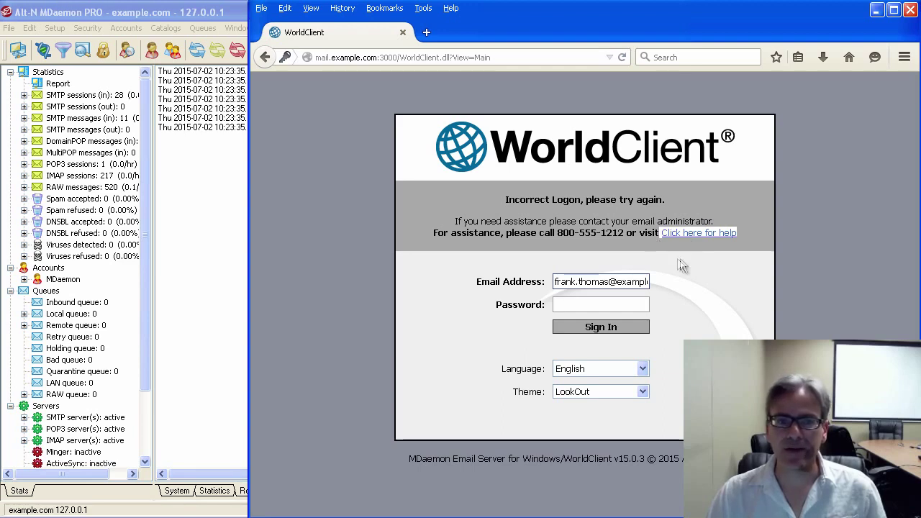
{"action": "left_click", "coordinate": [680, 261]}
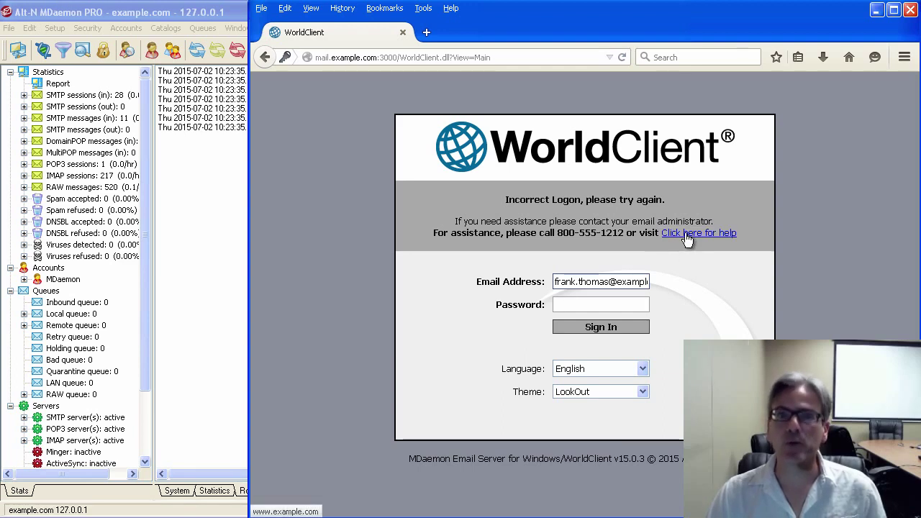